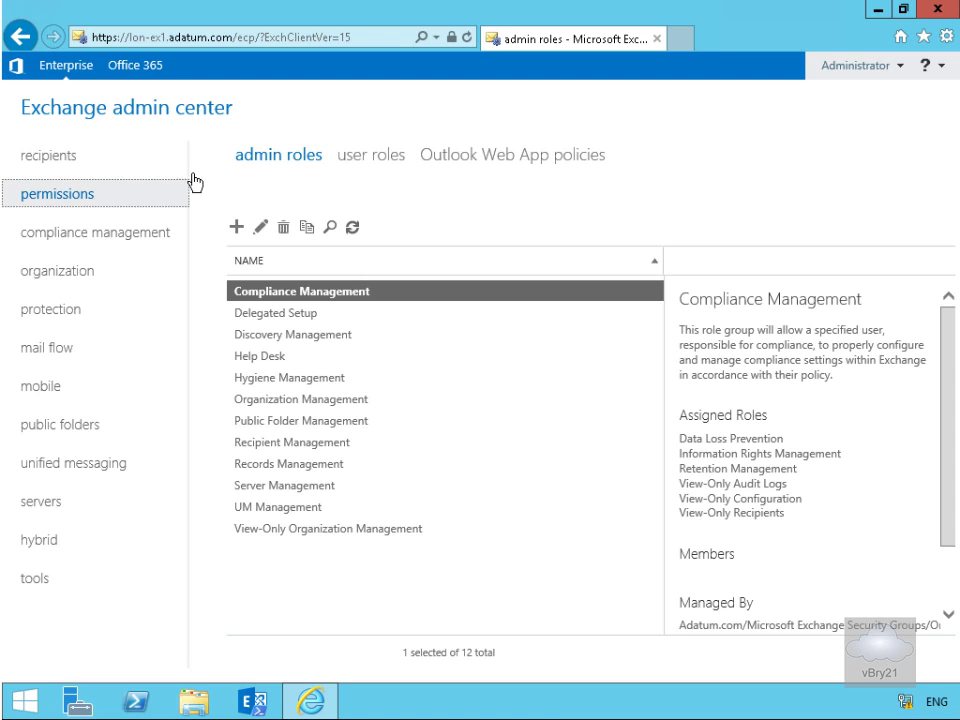
# Create a role group named MarketingAdmins with write scope set to organizational unit adatum.com/Marketing.
pyautogui.click(237, 230)
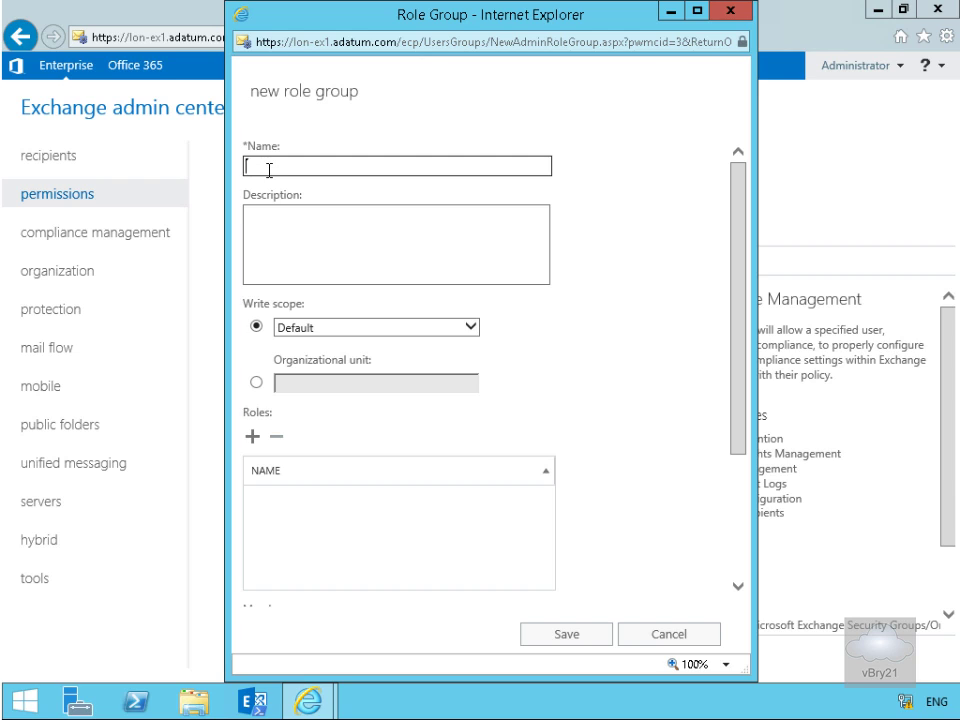
pyautogui.write('MarketingAdmins')
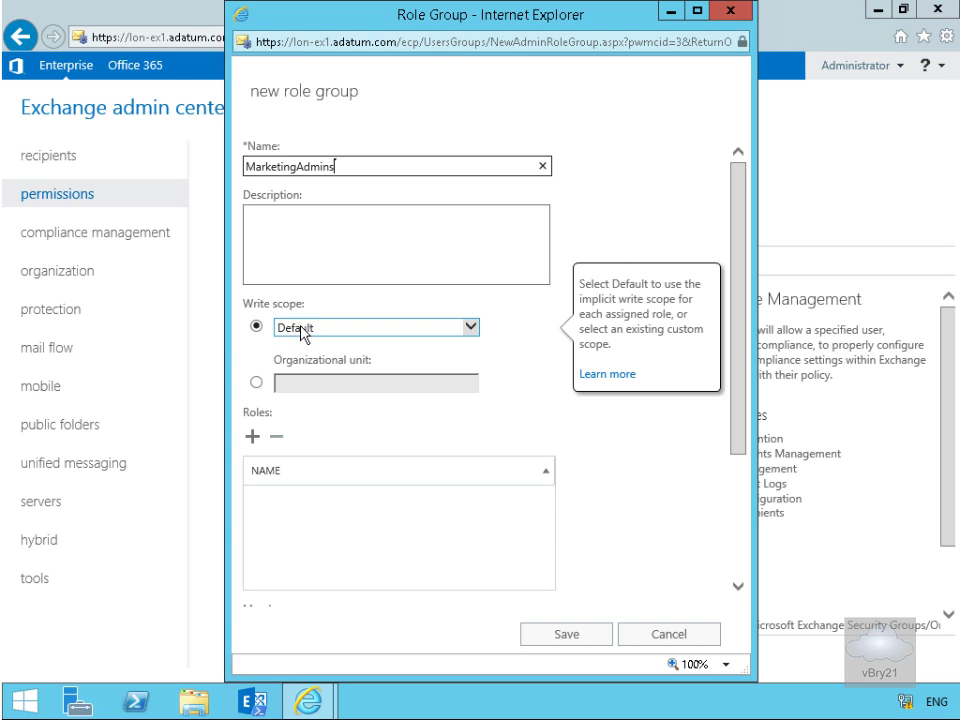
pyautogui.click(255, 382)
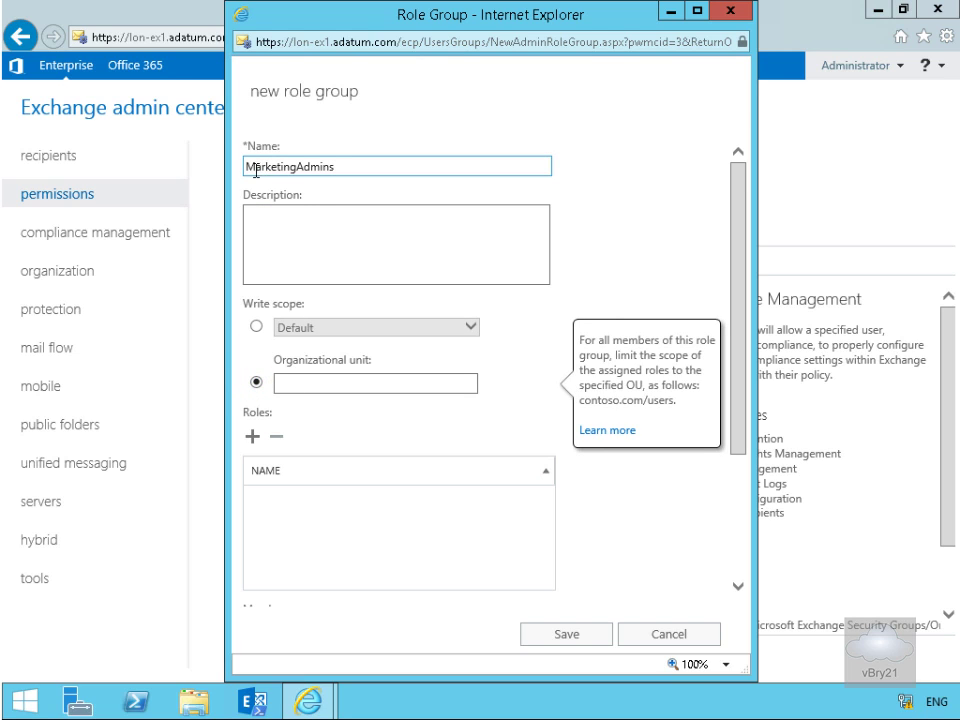
pyautogui.click(316, 386)
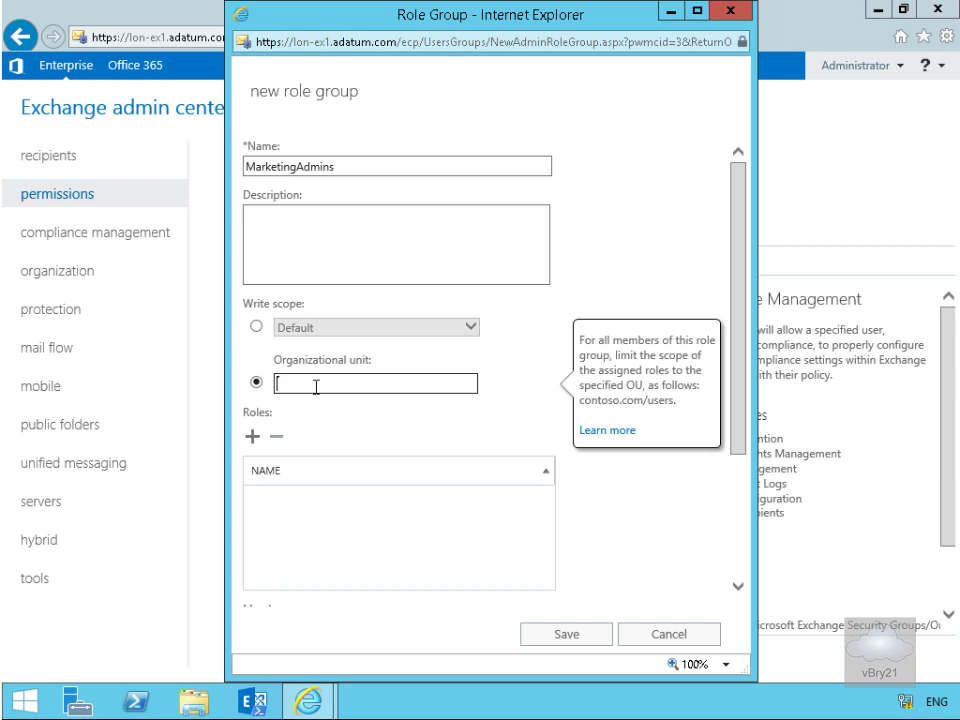
pyautogui.write('adatum.com/Marketing')
# Add the Mail Recipients and Mail Recipient Creation roles to MarketingAdmins.
pyautogui.click(253, 437)
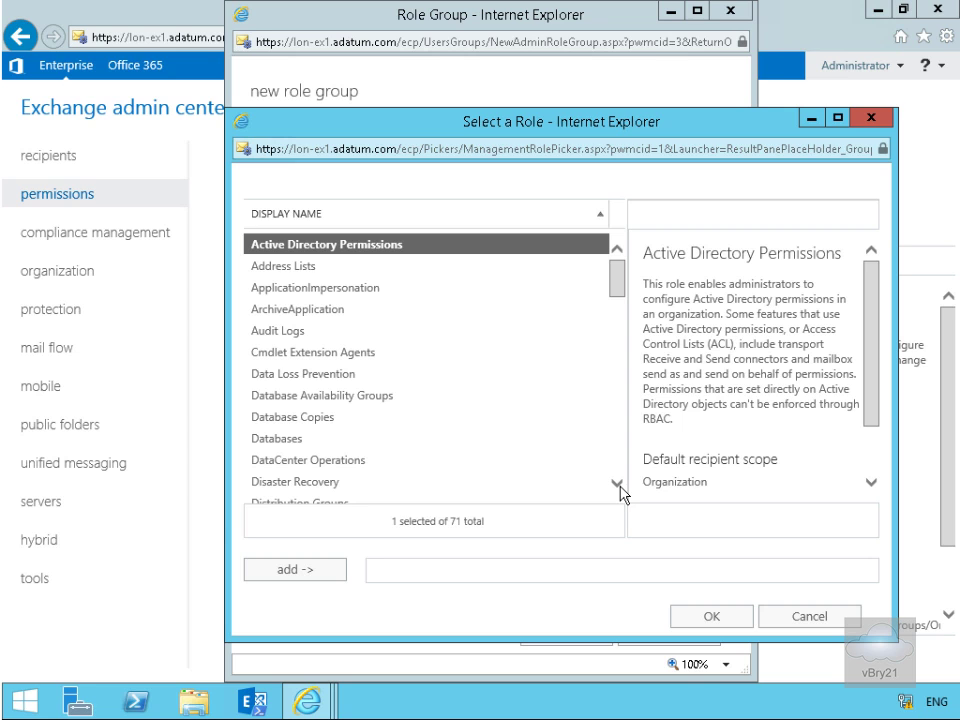
pyautogui.click(619, 486)
pyautogui.click(619, 486)
pyautogui.click(619, 486)
pyautogui.click(619, 486)
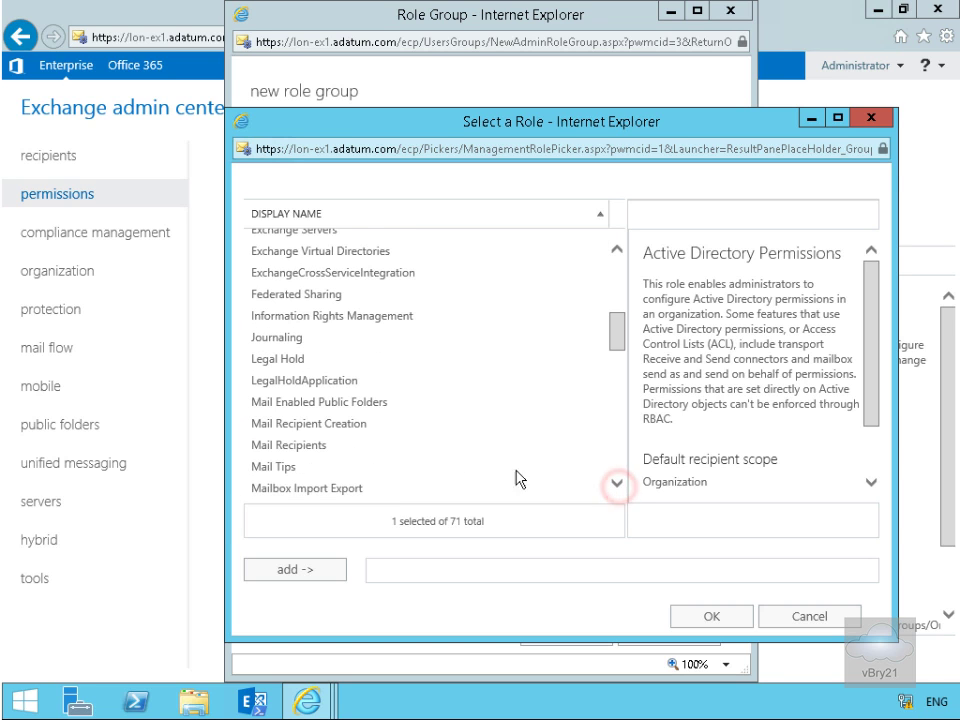
pyautogui.click(320, 445)
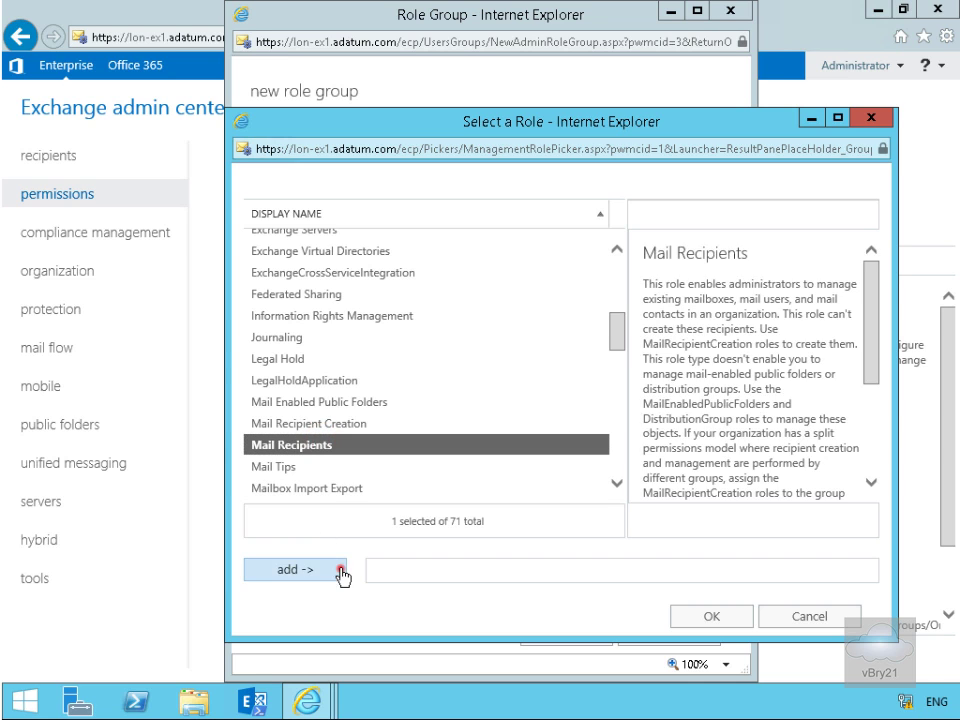
pyautogui.click(341, 569)
pyautogui.click(335, 425)
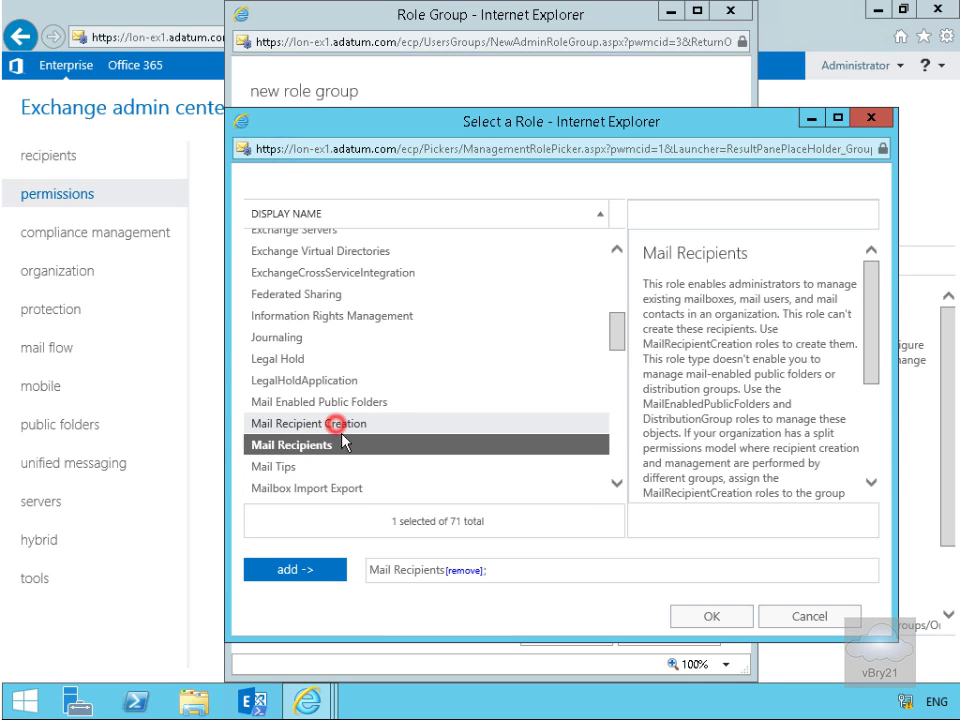
pyautogui.click(322, 568)
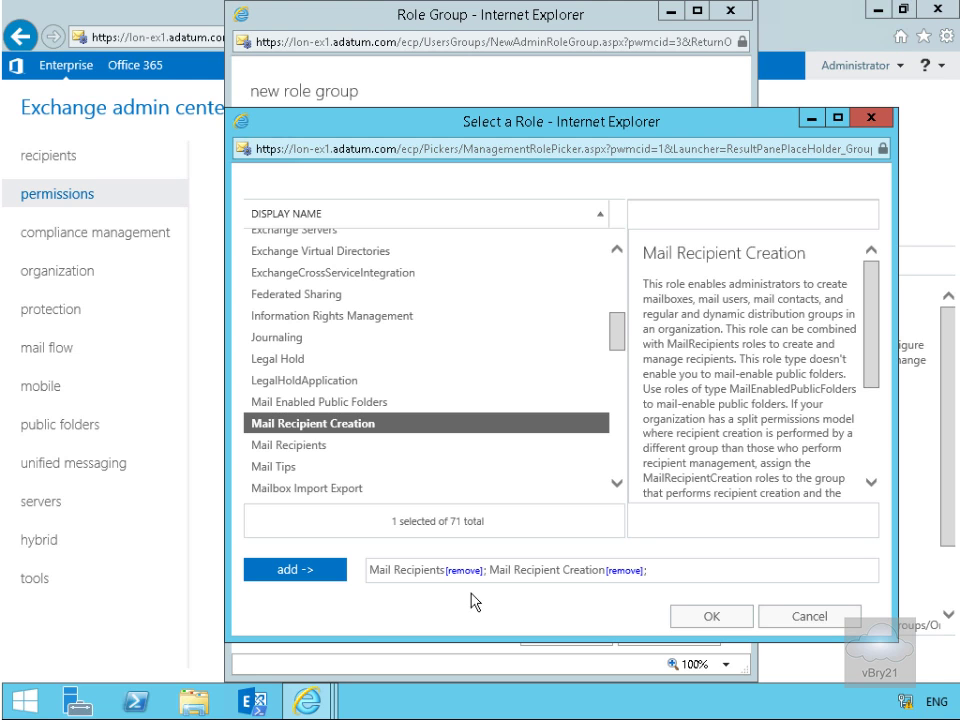
pyautogui.click(695, 618)
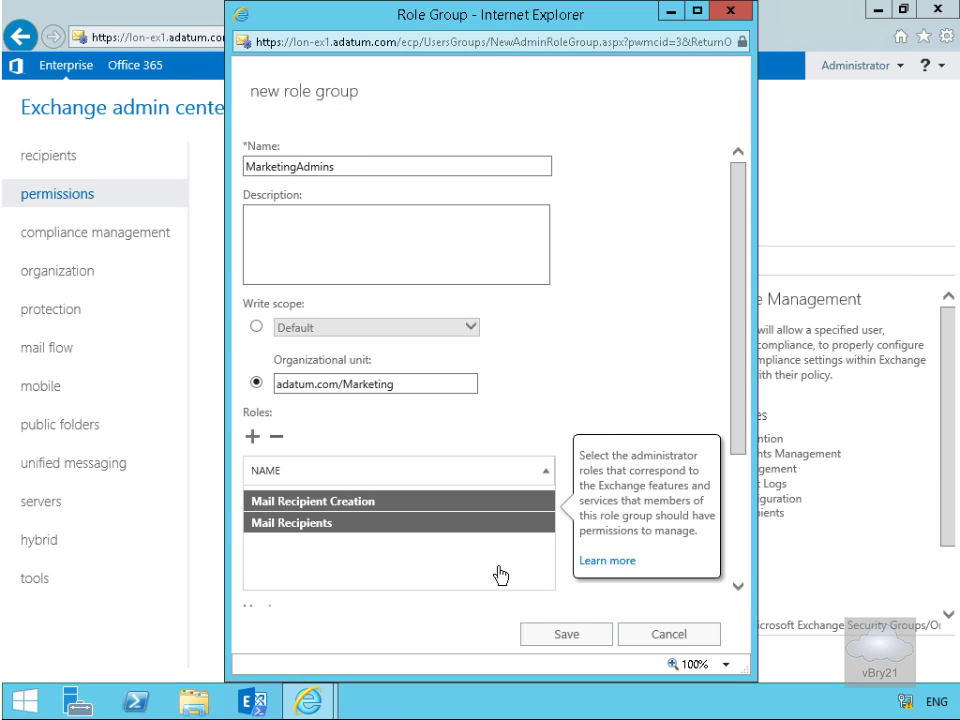
# Scroll down to the empty Members section and bring up the member picker.
pyautogui.click(737, 588)
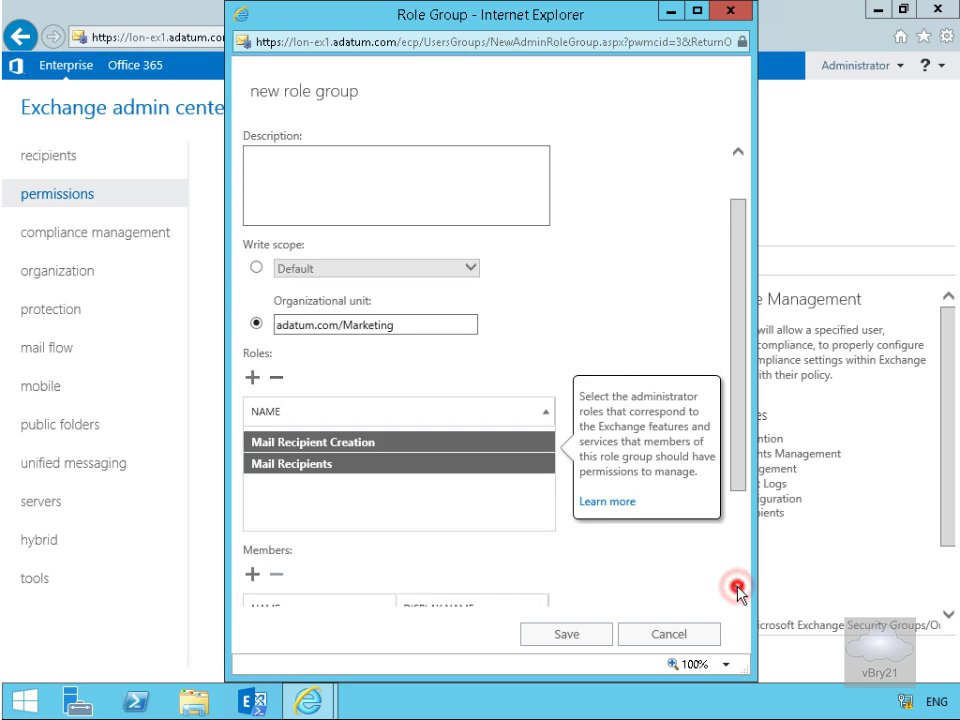
pyautogui.click(737, 588)
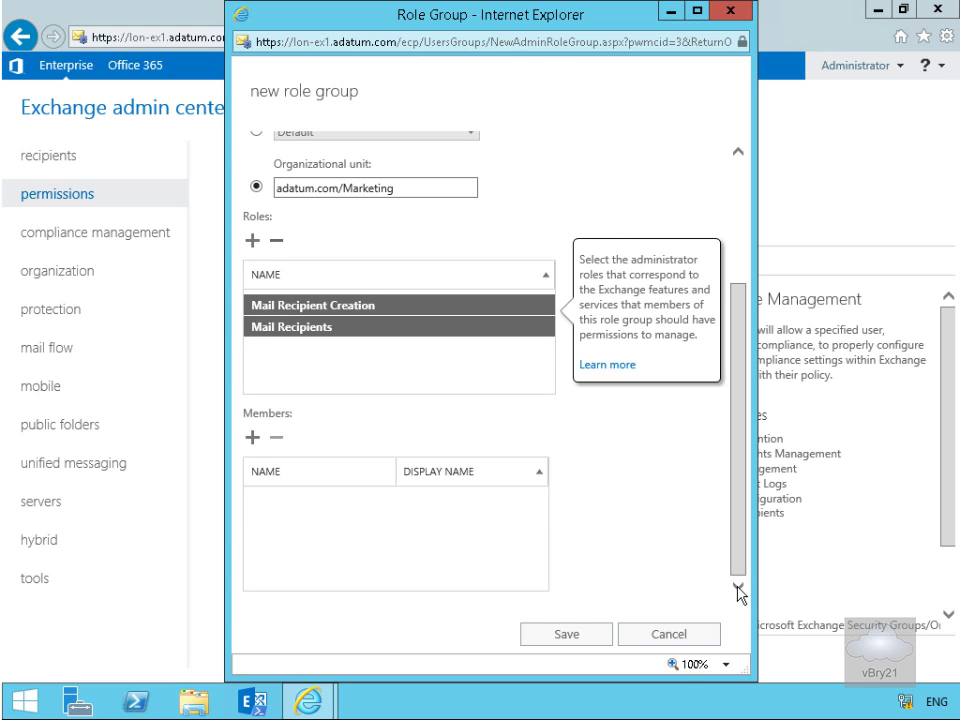
pyautogui.click(251, 437)
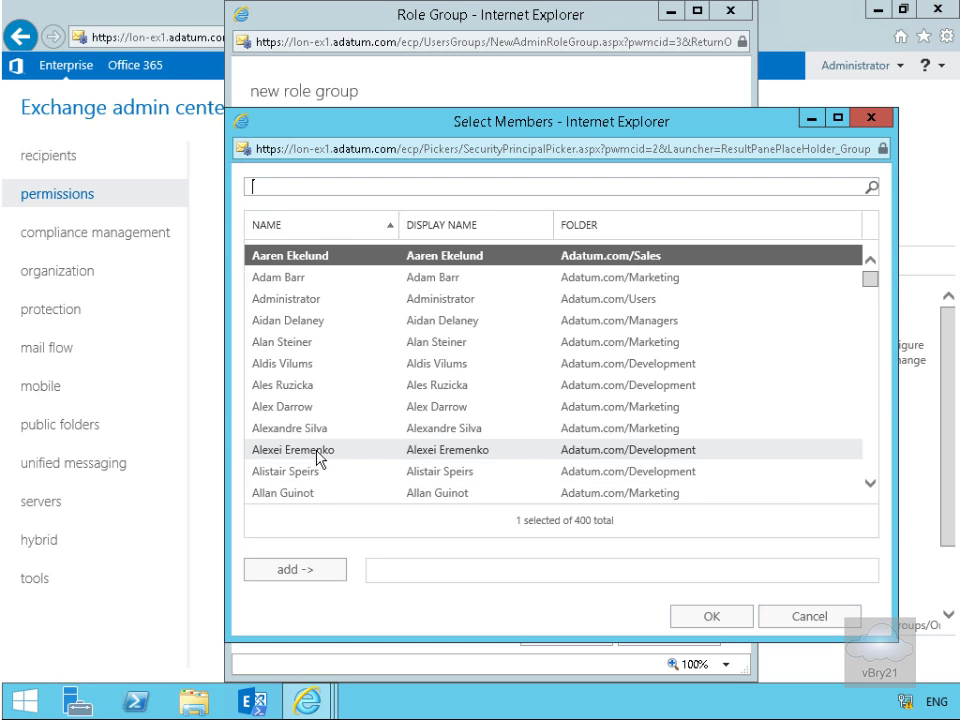
pyautogui.scroll(-3, 317, 456)
pyautogui.scroll(-5, 317, 456)
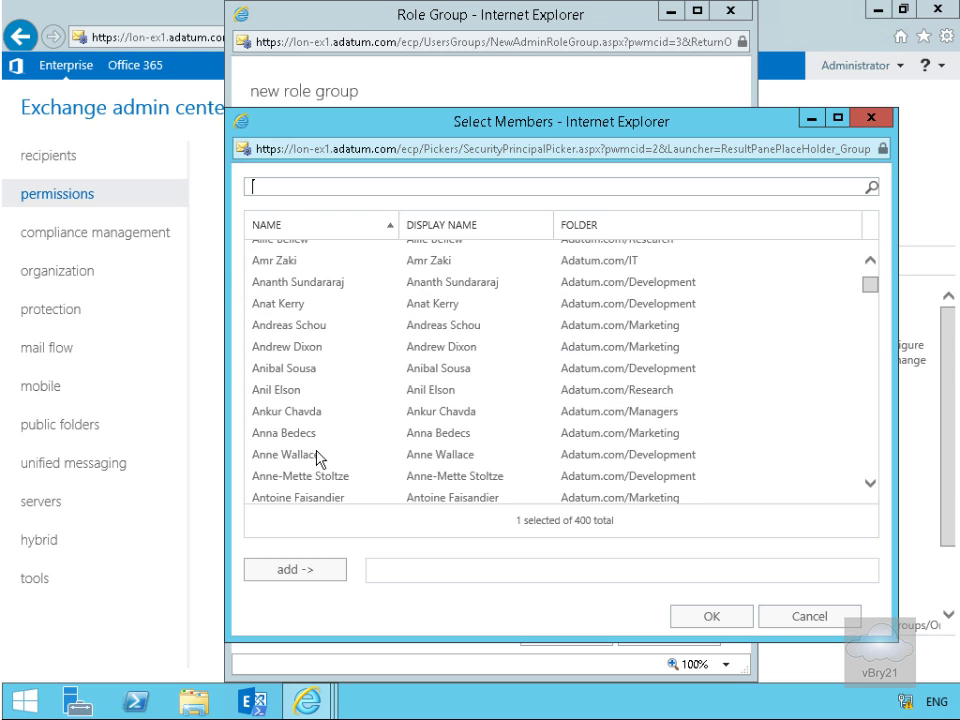
pyautogui.scroll(-4, 317, 456)
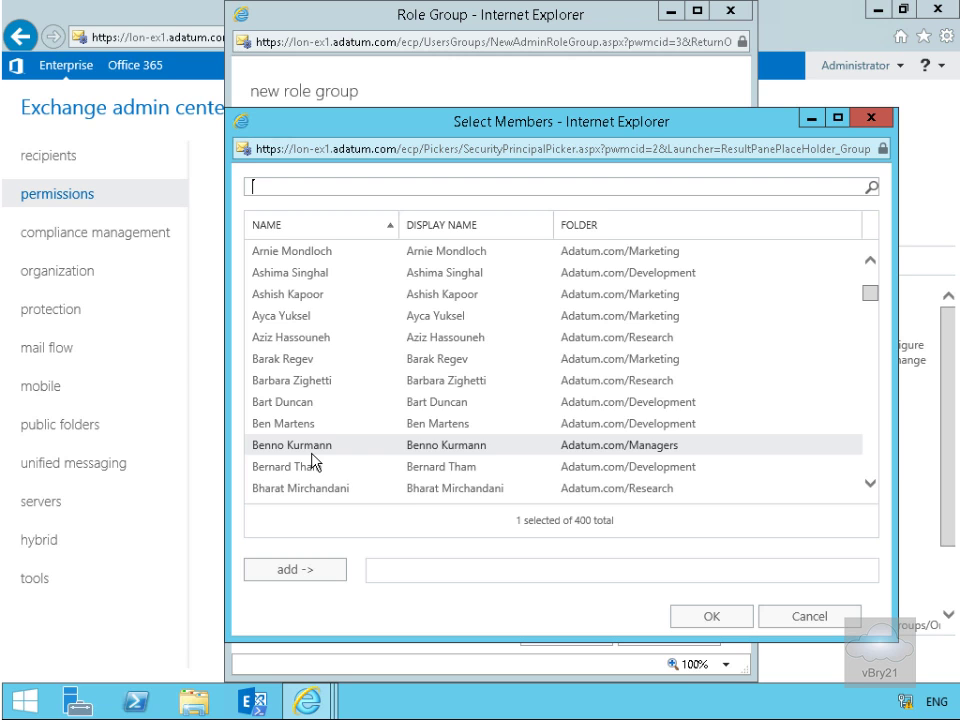
pyautogui.scroll(-1, 315, 461)
pyautogui.scroll(-3, 313, 459)
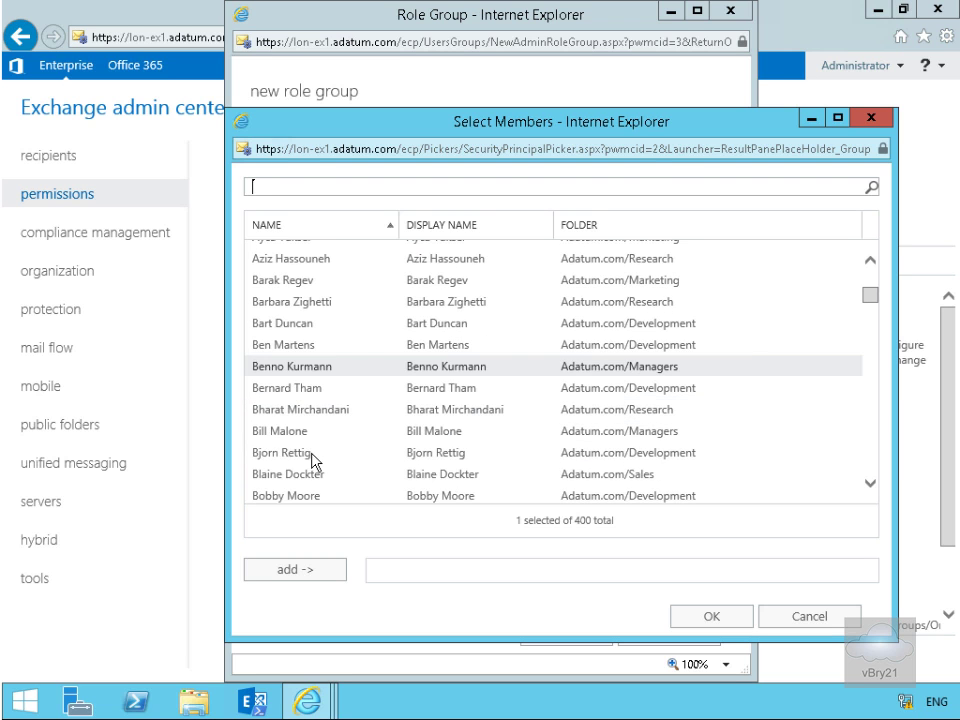
pyautogui.scroll(-1, 313, 459)
pyautogui.click(306, 462)
pyautogui.click(305, 571)
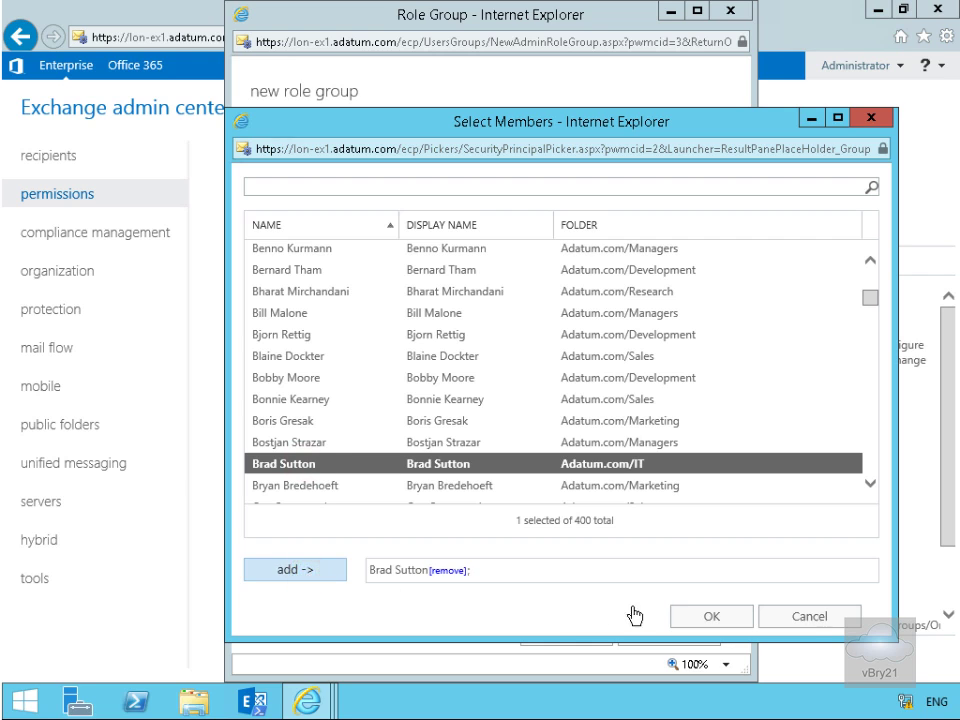
pyautogui.click(697, 617)
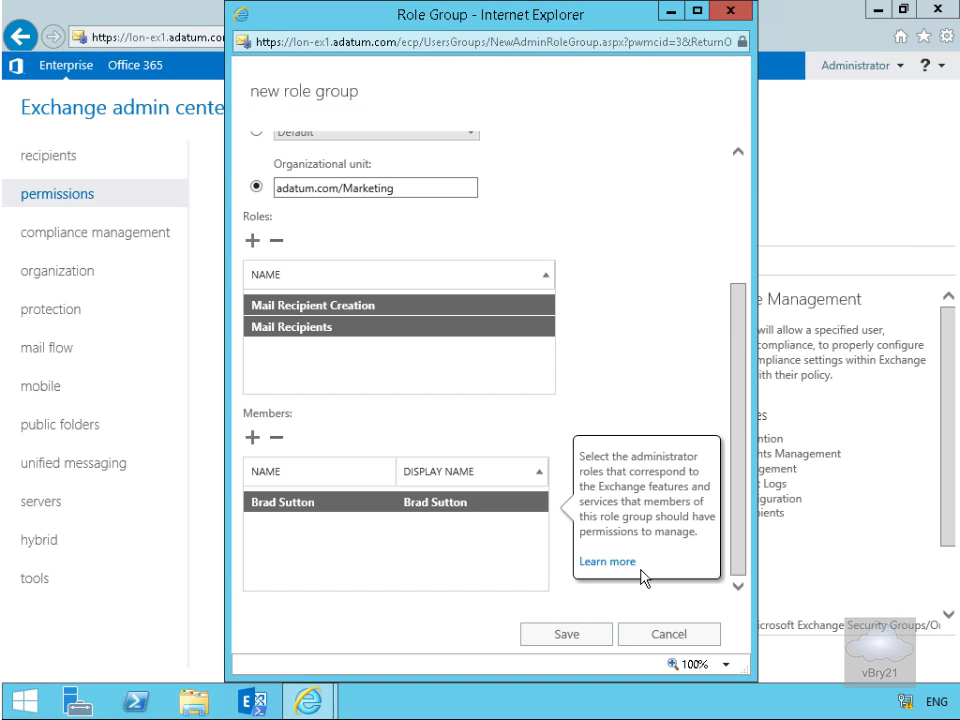
pyautogui.click(560, 635)
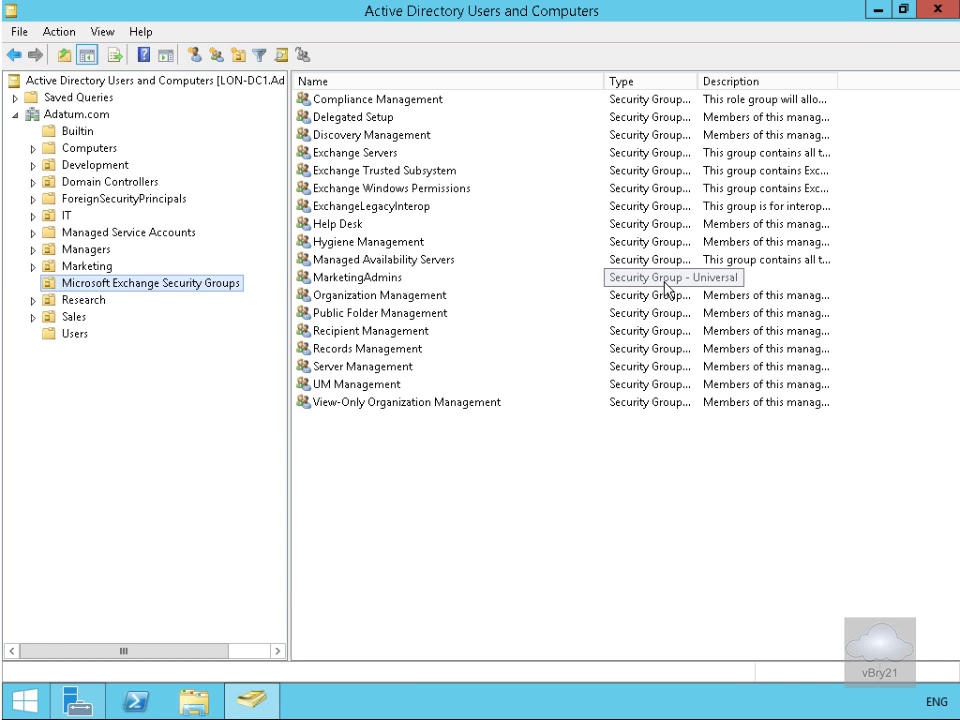
pyautogui.doubleClick(368, 281)
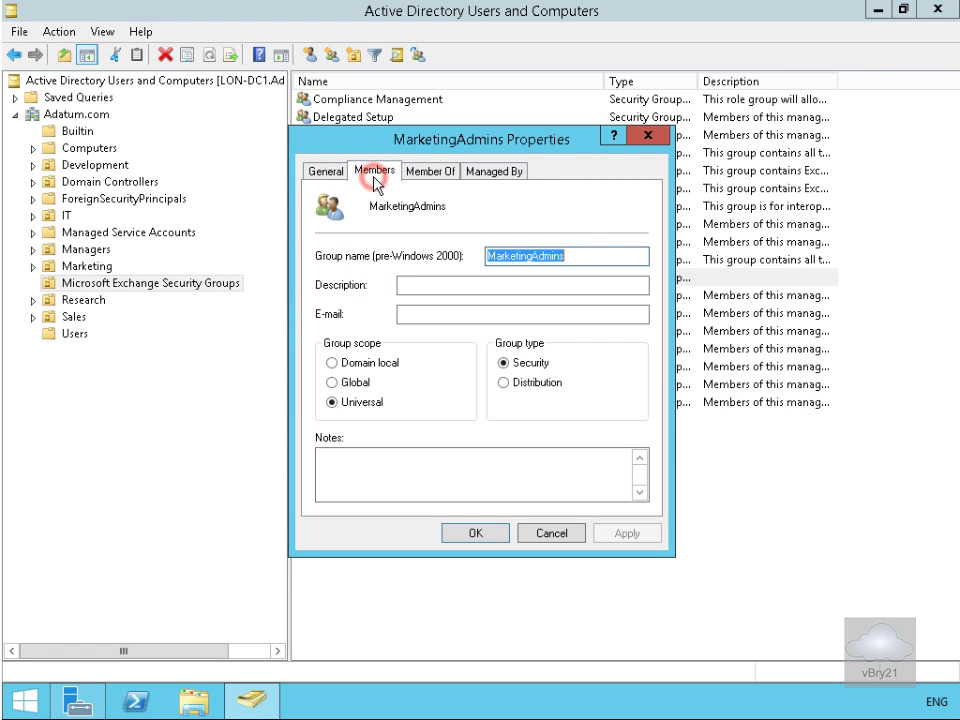
pyautogui.click(374, 172)
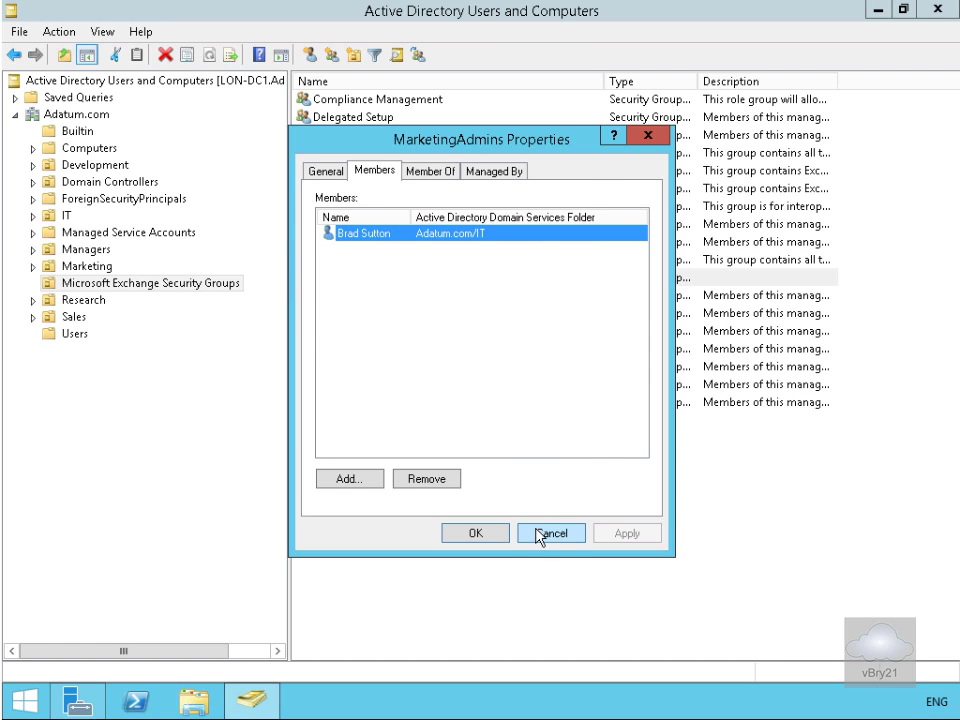
pyautogui.click(493, 532)
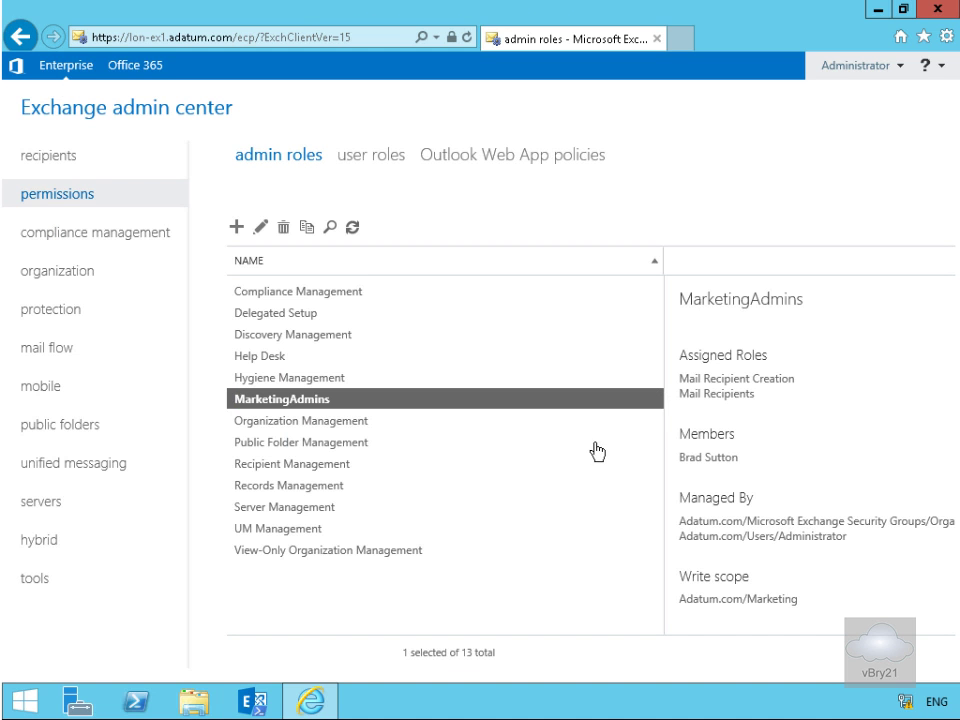
# Sign out as Administrator and sign back in as Adatum\brad.
pyautogui.click(898, 68)
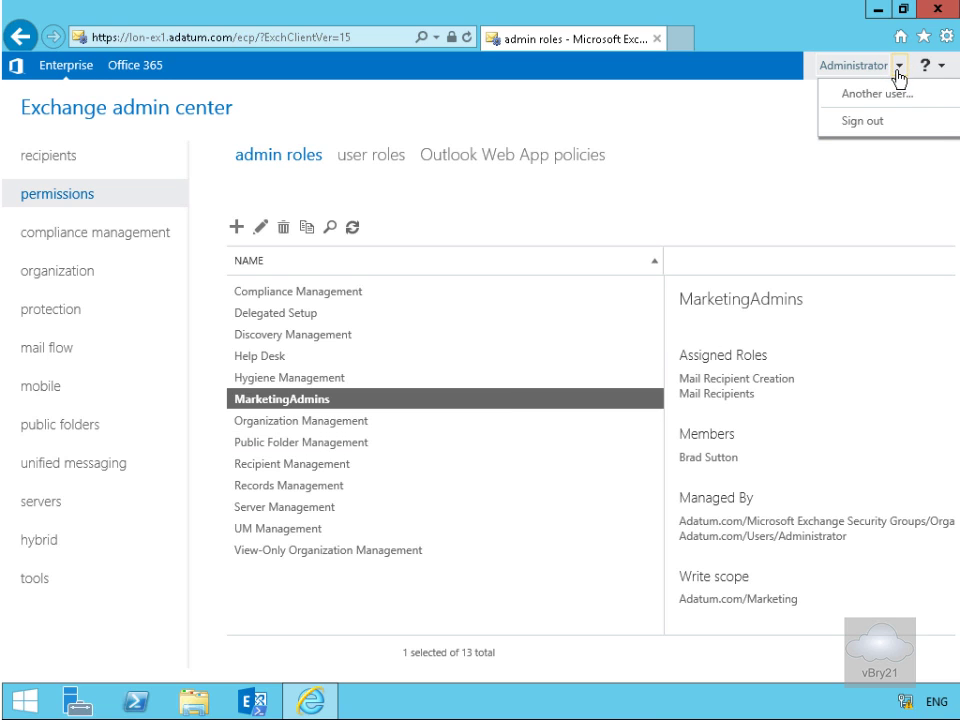
pyautogui.click(864, 121)
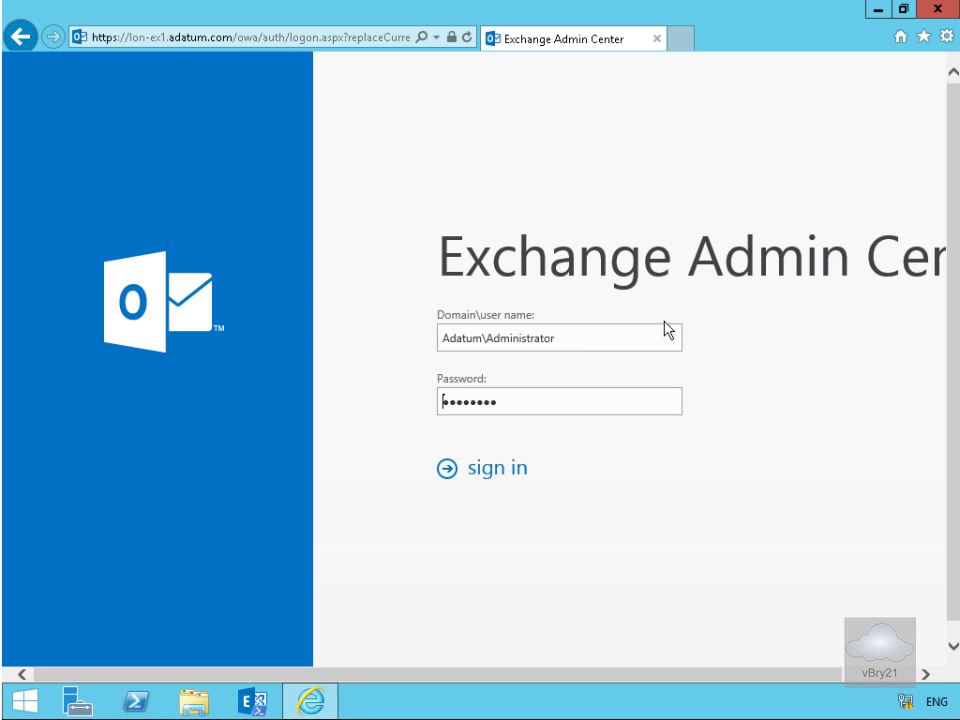
pyautogui.click(580, 336)
pyautogui.press('BackSpace')
pyautogui.press('BackSpace')
pyautogui.press('BackSpace')
pyautogui.press('BackSpace')
pyautogui.press('BackSpace')
pyautogui.press('BackSpace')
pyautogui.press('BackSpace')
pyautogui.press('BackSpace')
pyautogui.press('BackSpace')
pyautogui.press('BackSpace')
pyautogui.press('BackSpace')
pyautogui.press('BackSpace')
pyautogui.press('BackSpace')
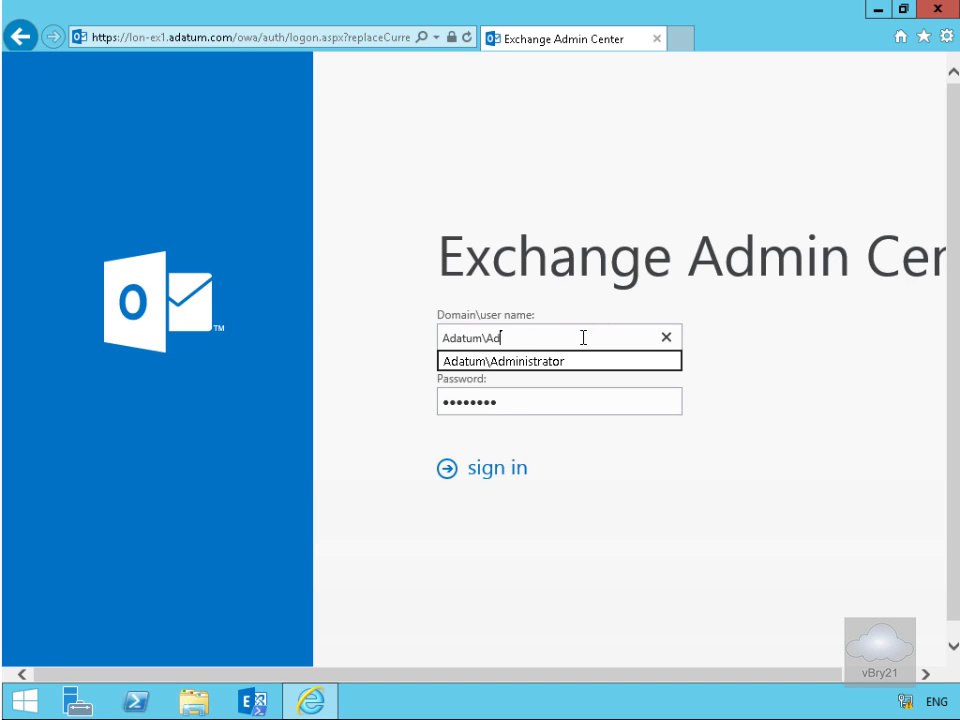
pyautogui.write('brad')
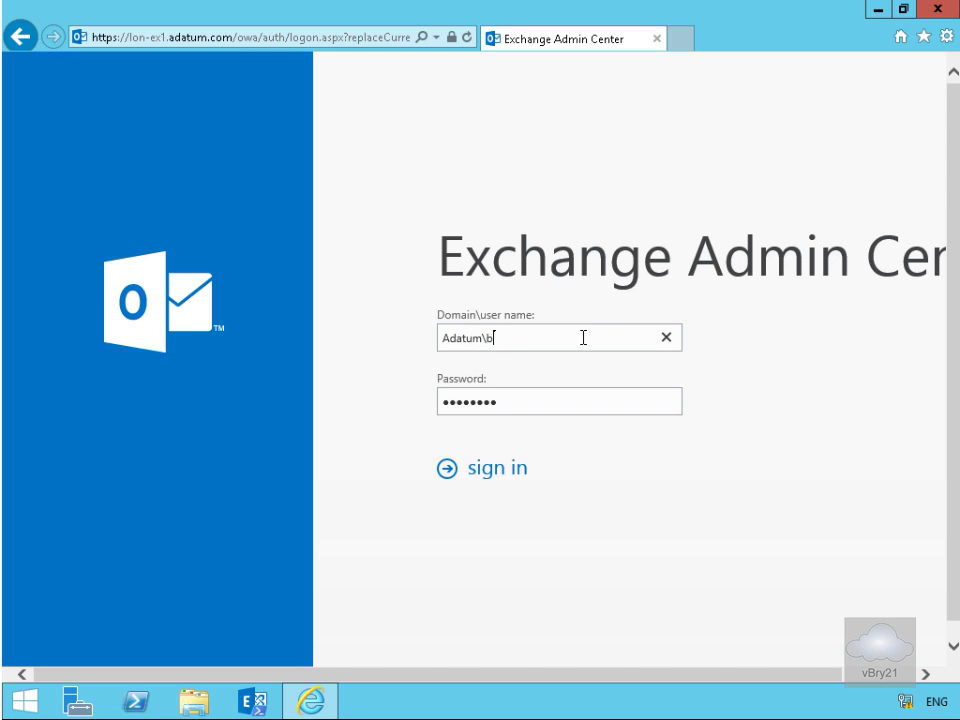
pyautogui.click(480, 479)
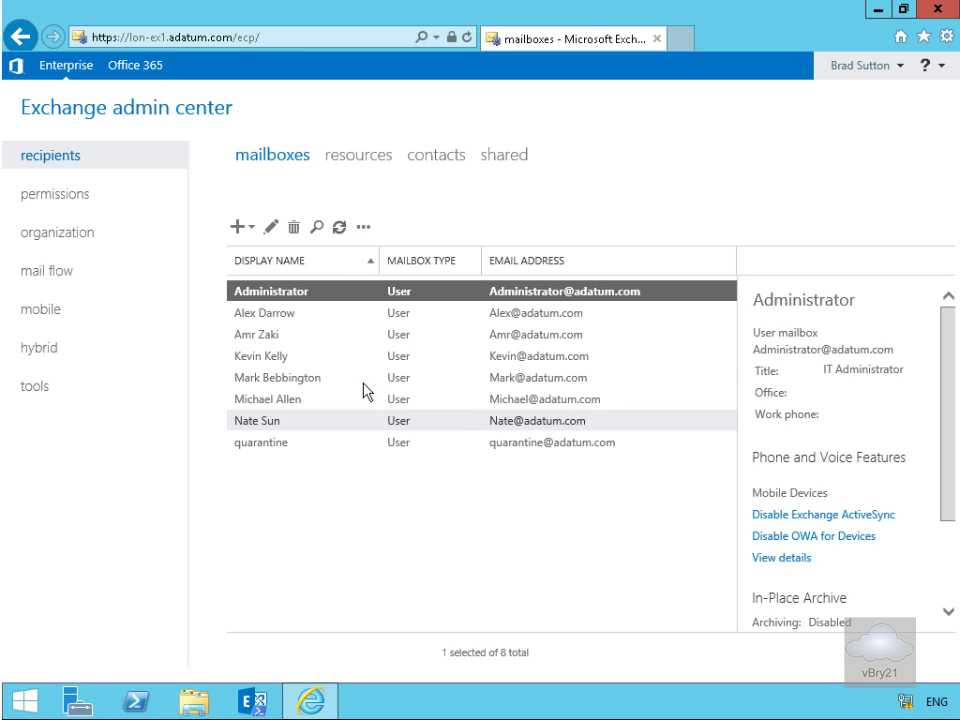
pyautogui.click(314, 296)
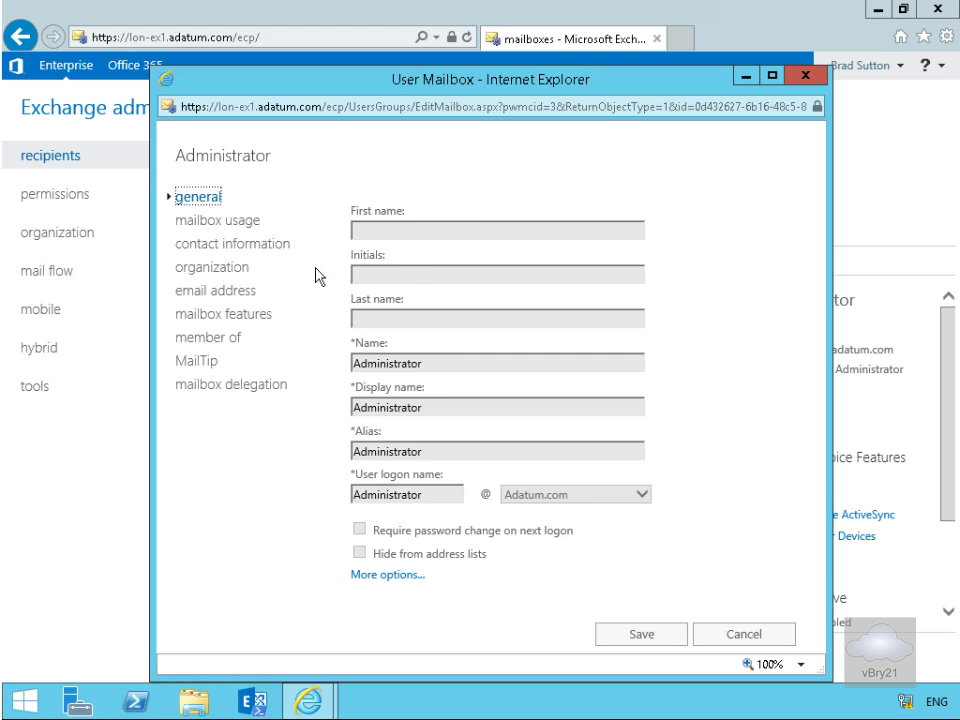
pyautogui.click(407, 231)
pyautogui.click(407, 273)
pyautogui.click(416, 316)
pyautogui.click(420, 360)
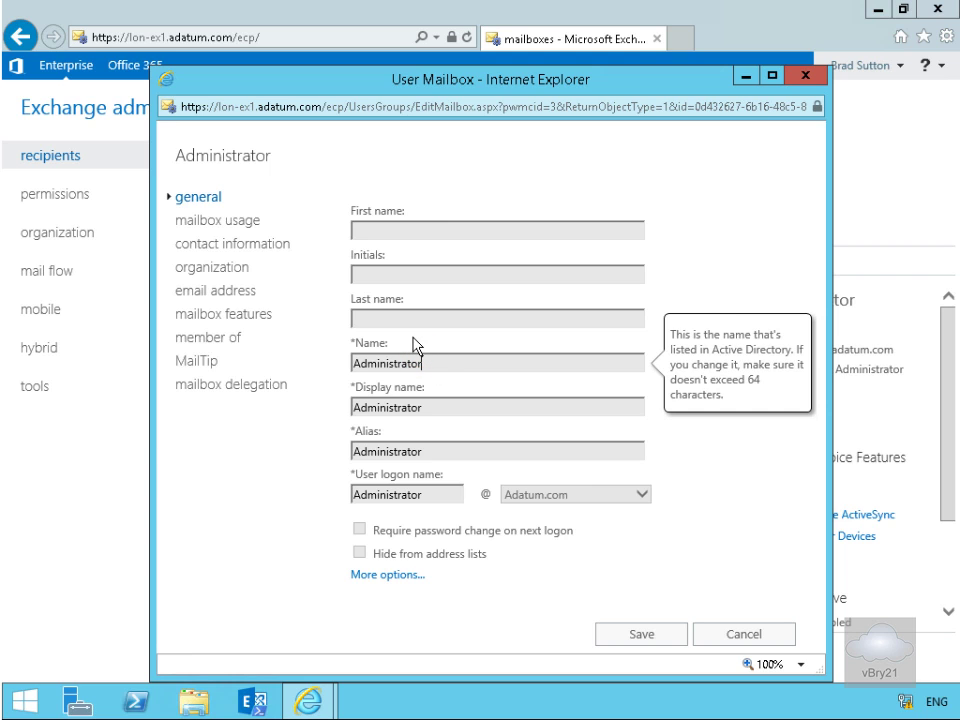
pyautogui.click(246, 219)
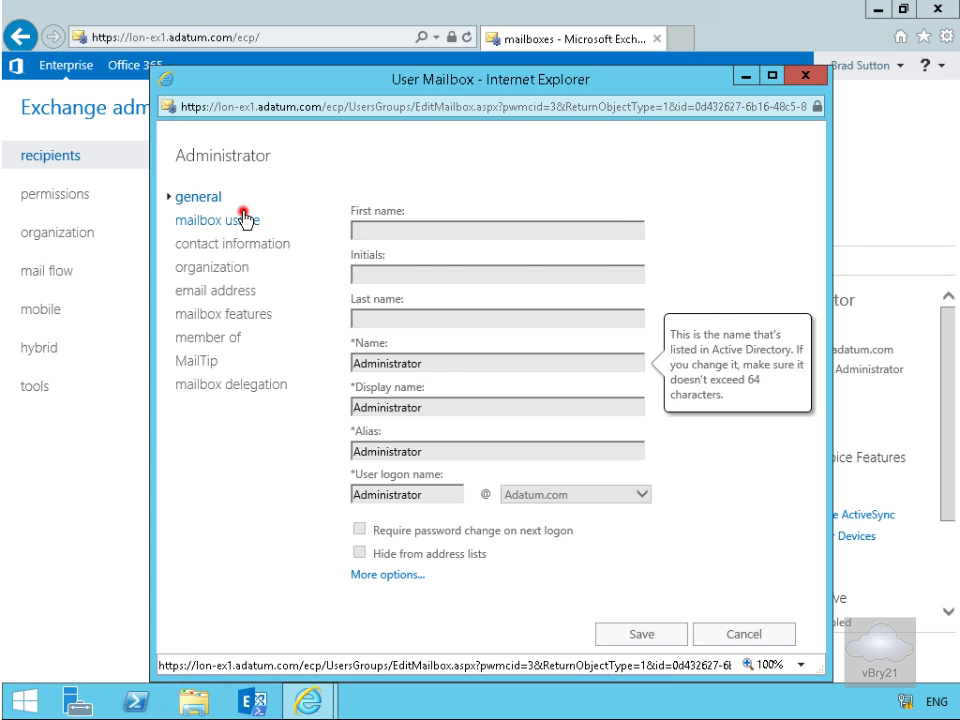
pyautogui.click(245, 247)
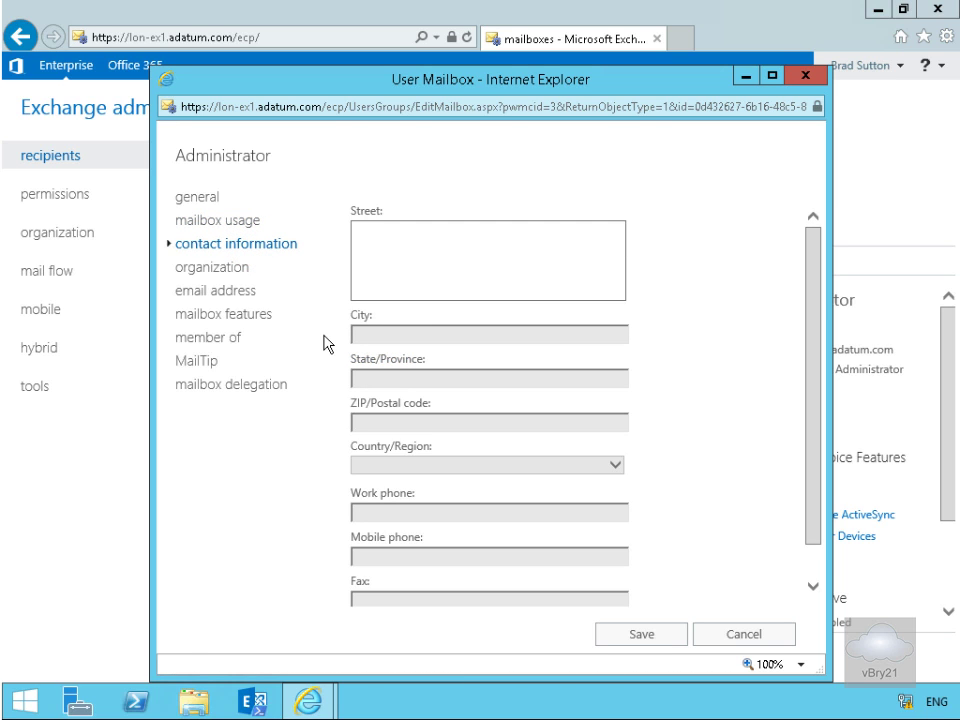
pyautogui.click(441, 270)
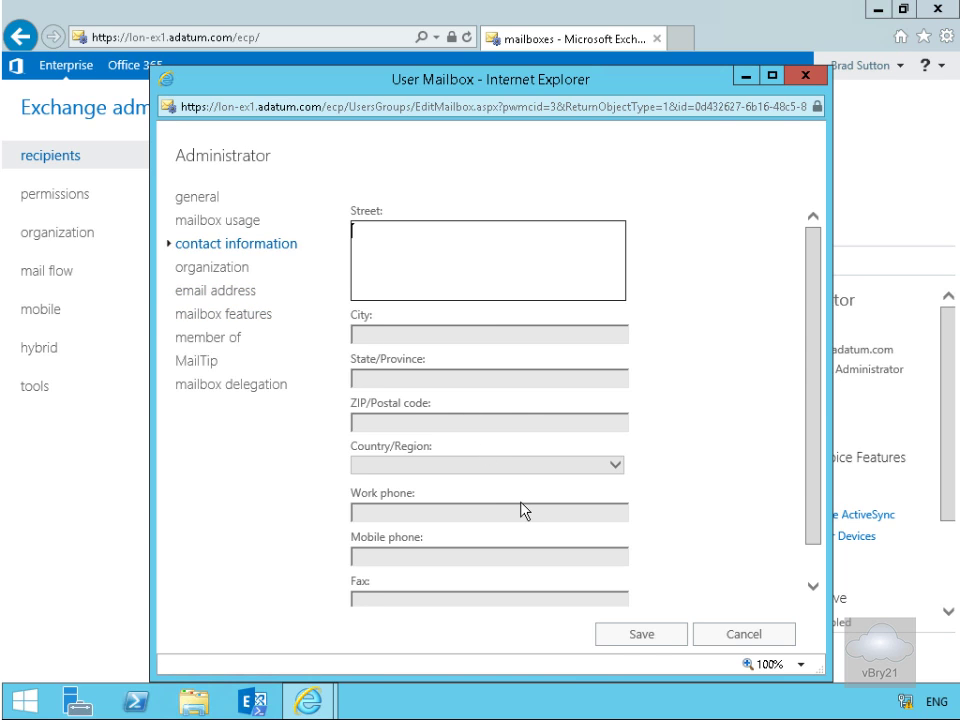
pyautogui.click(721, 636)
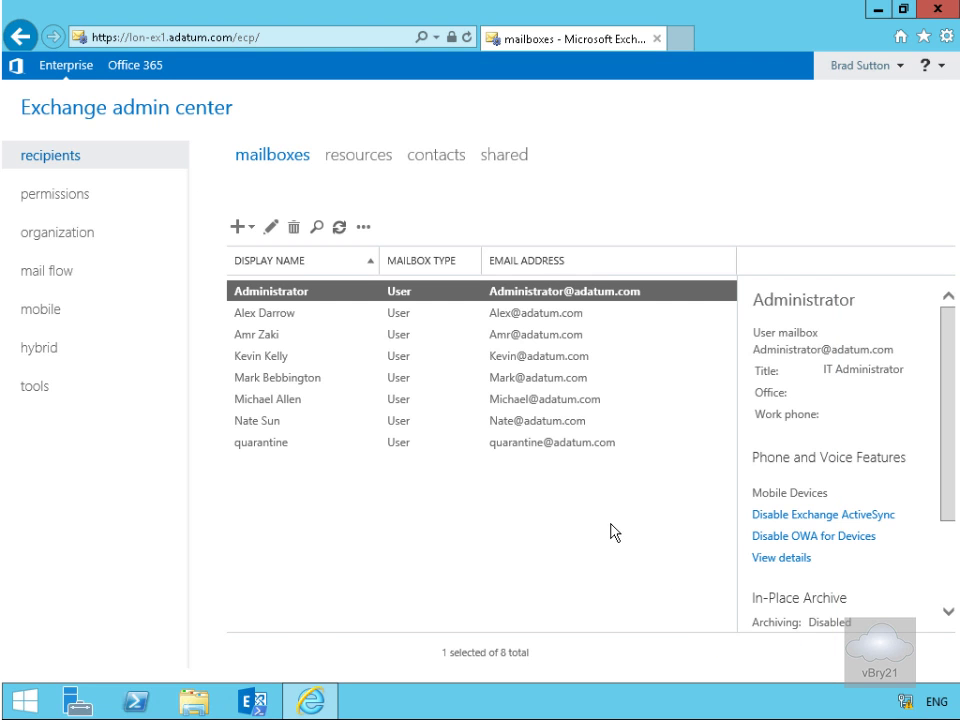
# Start a new user mailbox for an existing user from the Managers unit.
pyautogui.click(239, 228)
pyautogui.click(255, 258)
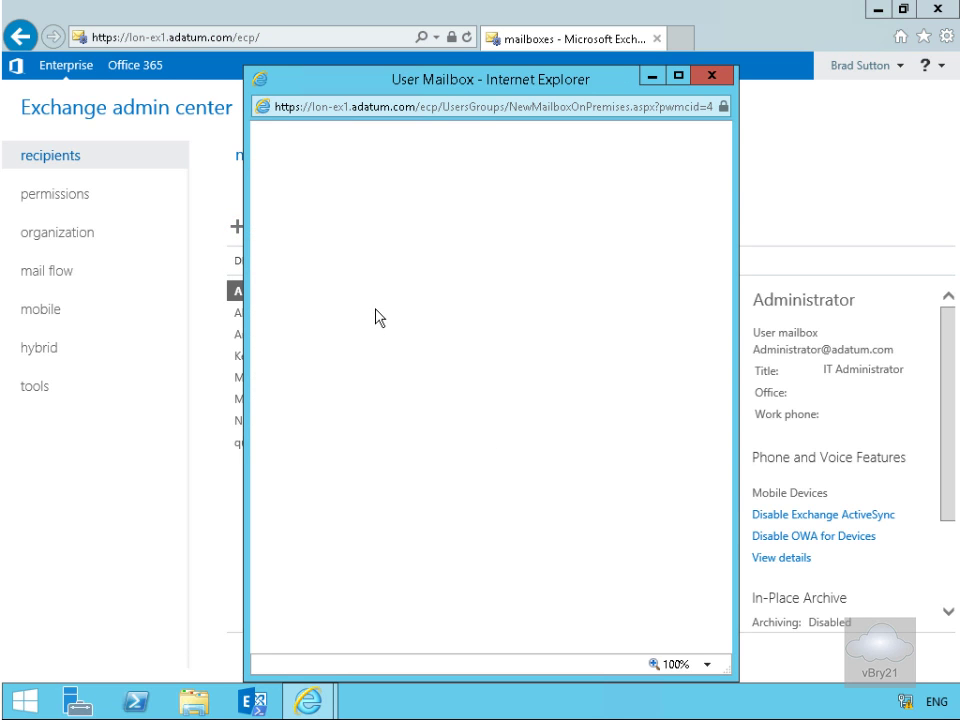
pyautogui.click(437, 300)
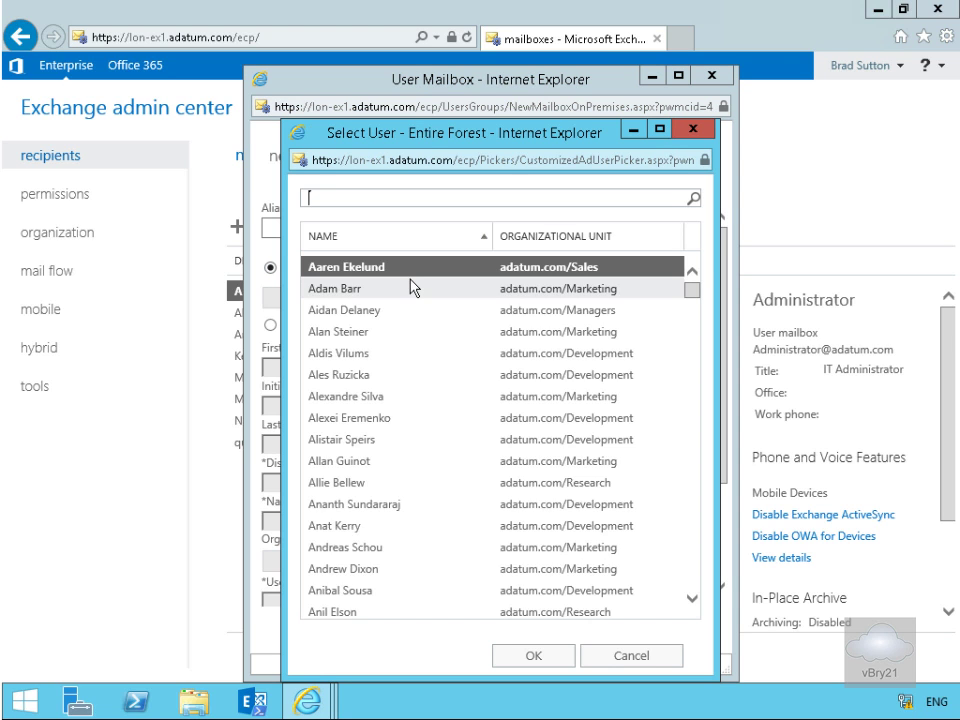
pyautogui.click(374, 309)
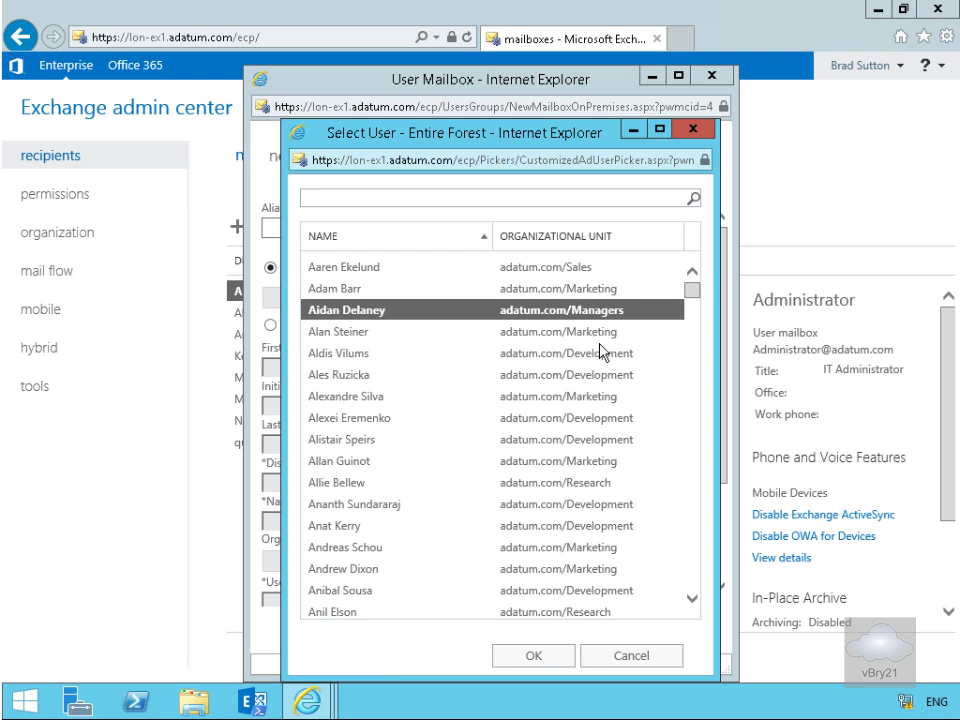
pyautogui.click(560, 662)
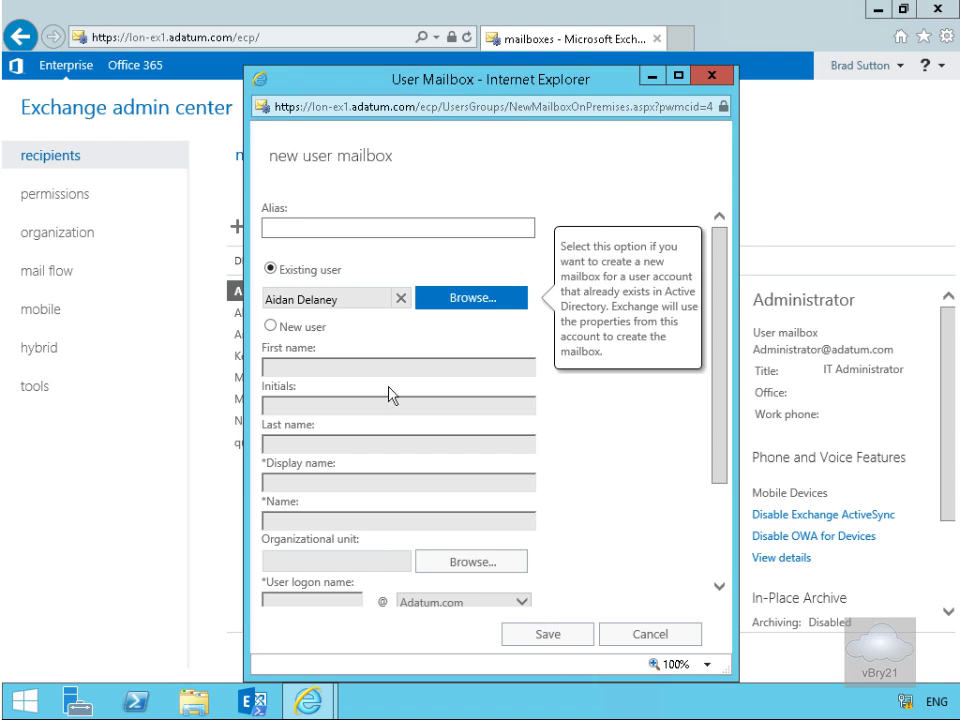
# Enter alias 'A' and try saving, then dismiss the write-scope error.
pyautogui.click(303, 230)
pyautogui.write('Aidan')
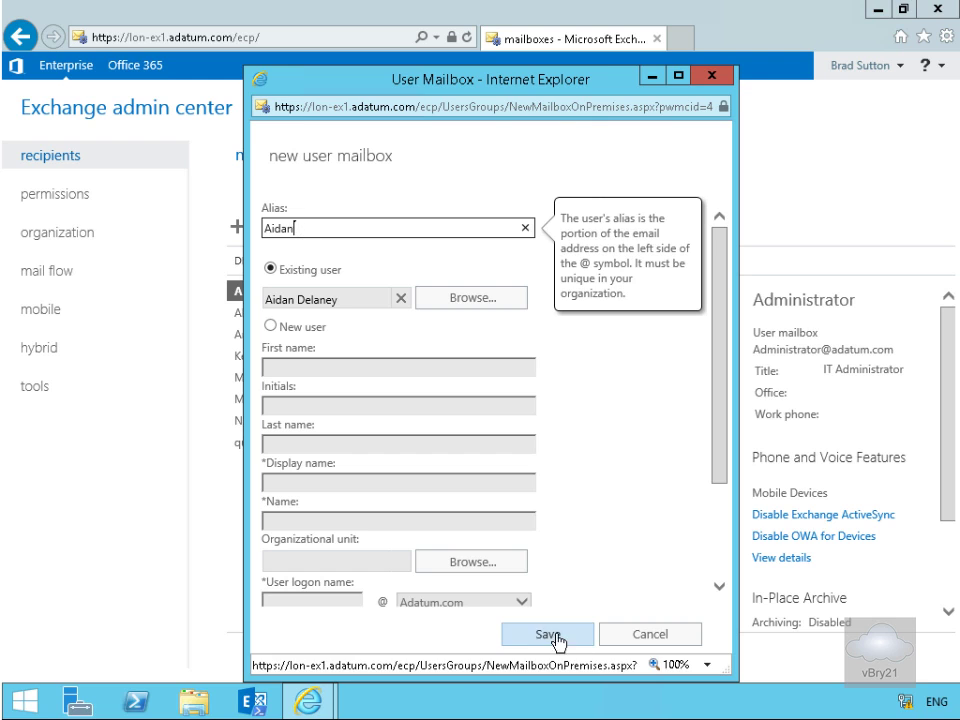
pyautogui.click(550, 634)
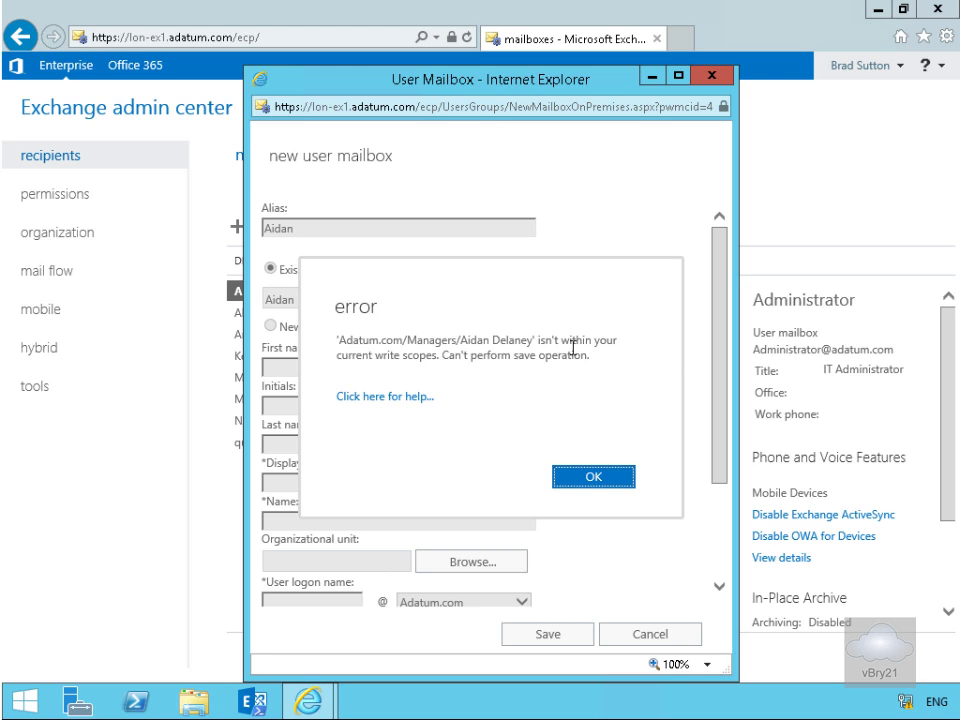
pyautogui.click(588, 477)
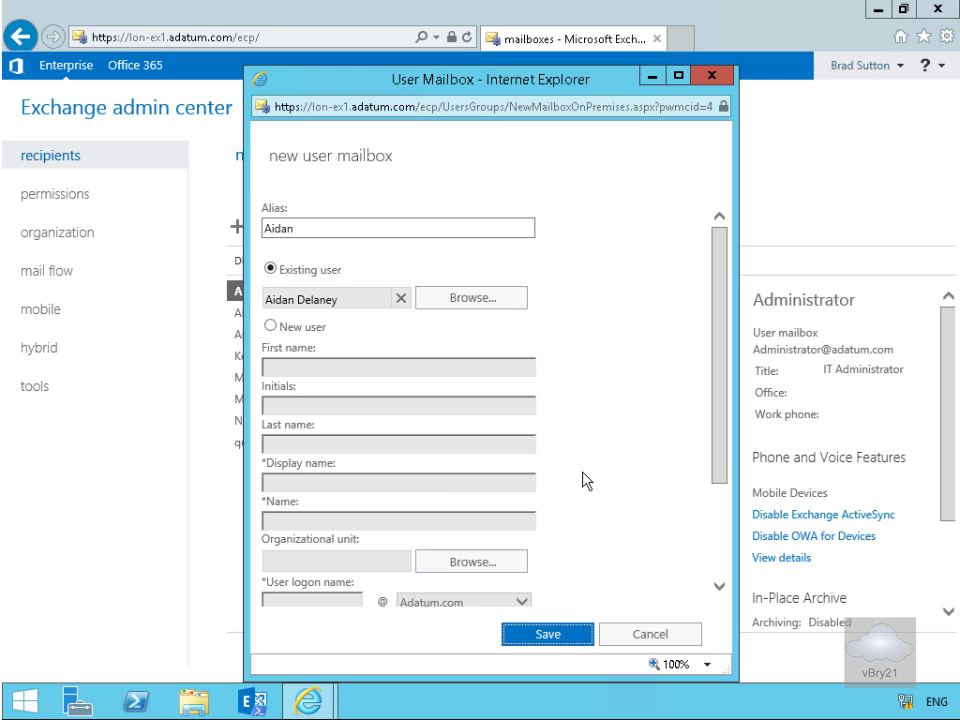
# Change the alias to 'Andrew', switch to the Marketing-unit user, and save the mailbox.
pyautogui.doubleClick(313, 227)
pyautogui.write('A')
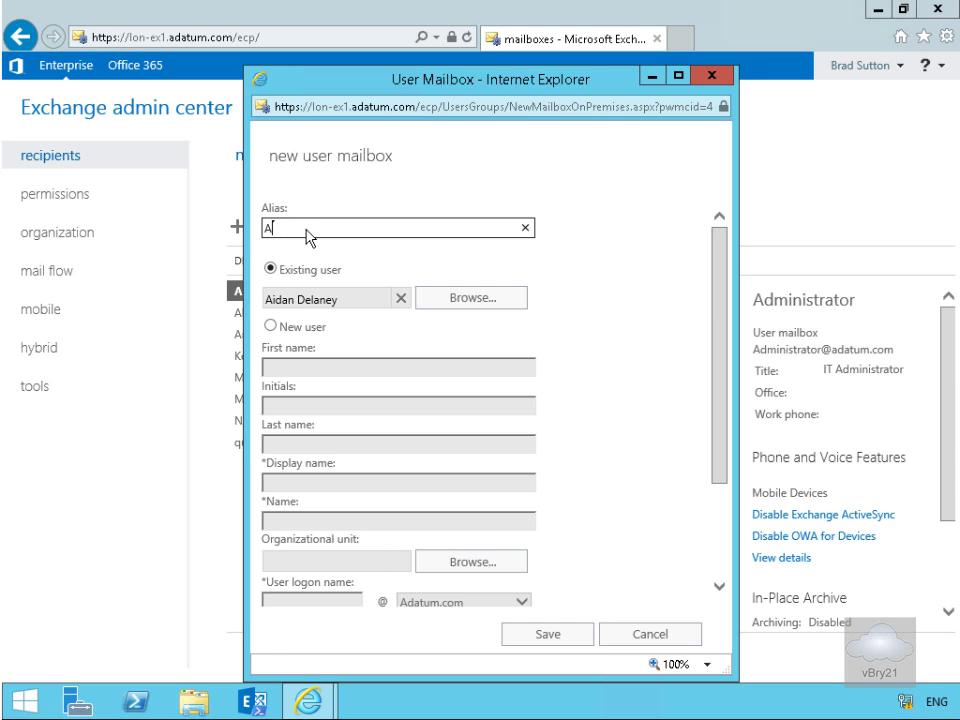
pyautogui.write('ndrew')
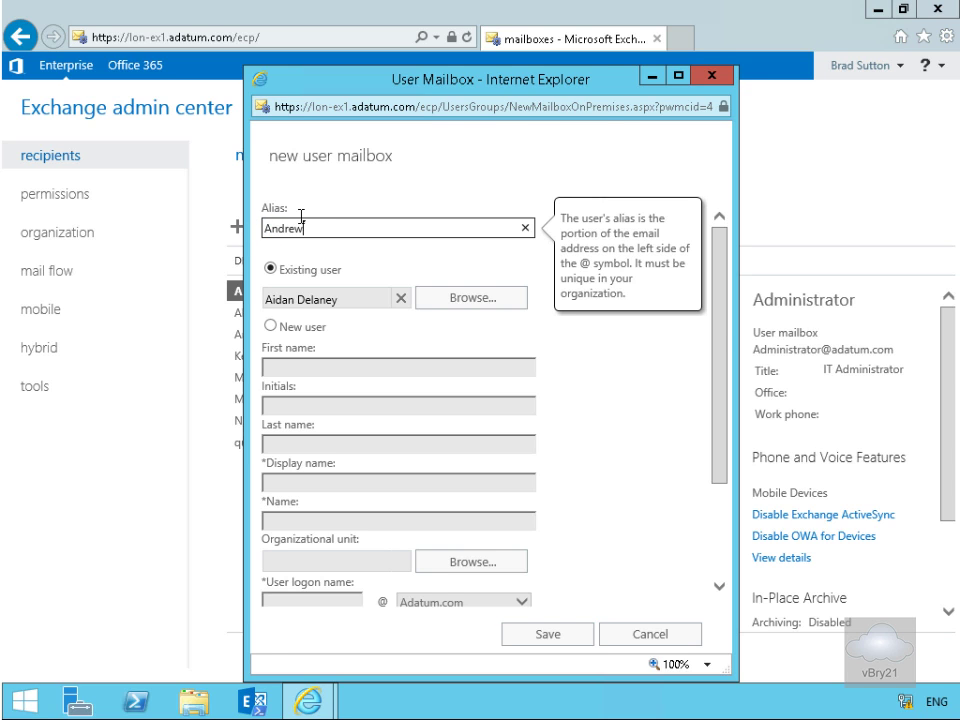
pyautogui.click(465, 302)
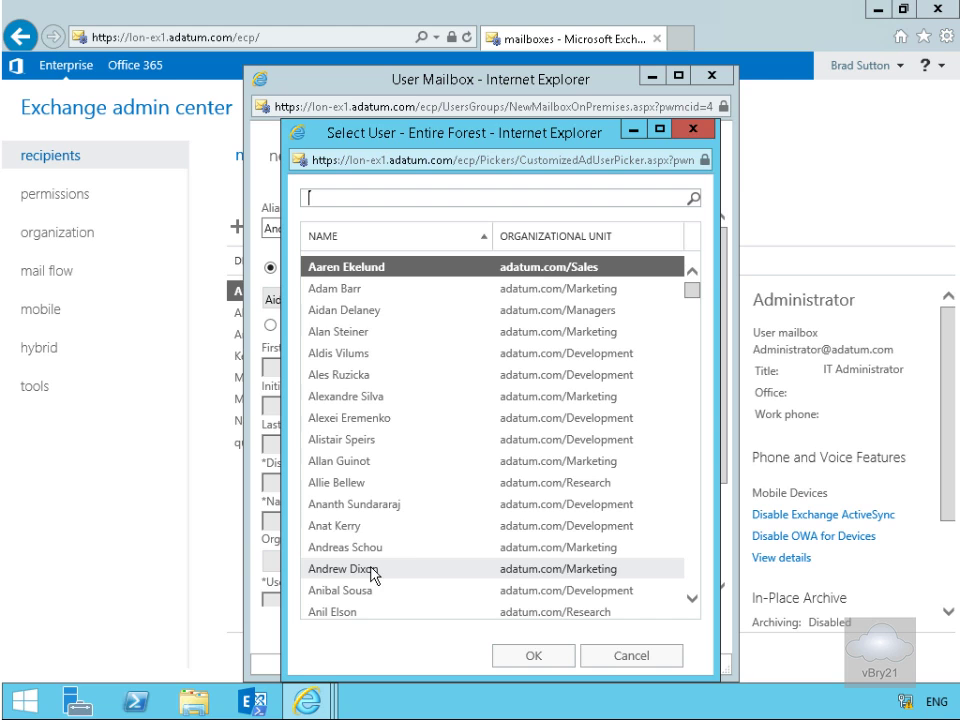
pyautogui.click(597, 572)
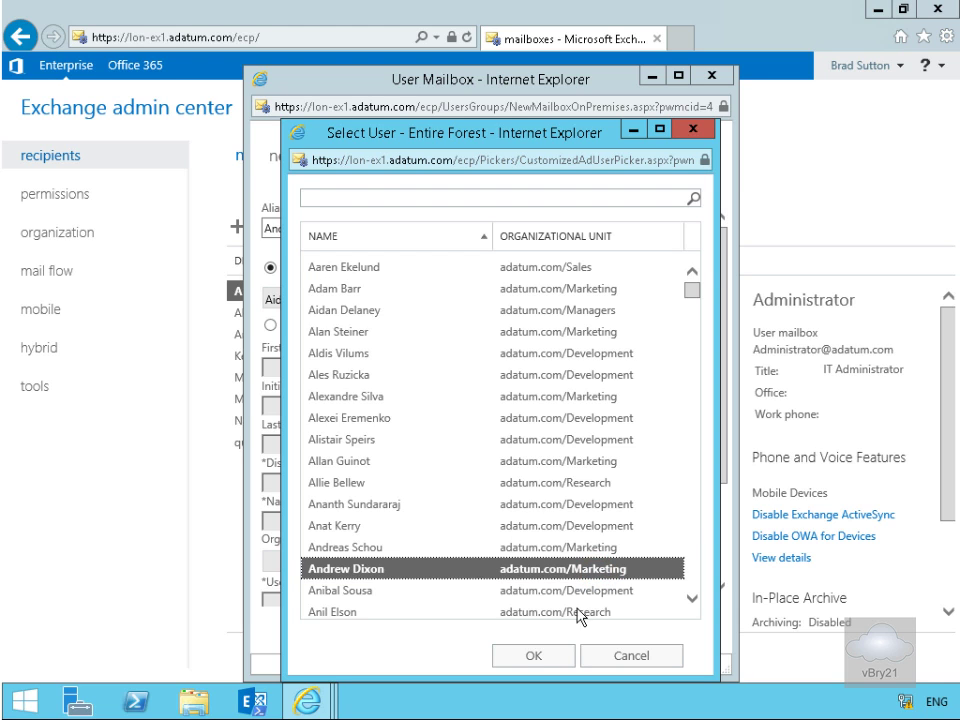
pyautogui.click(550, 660)
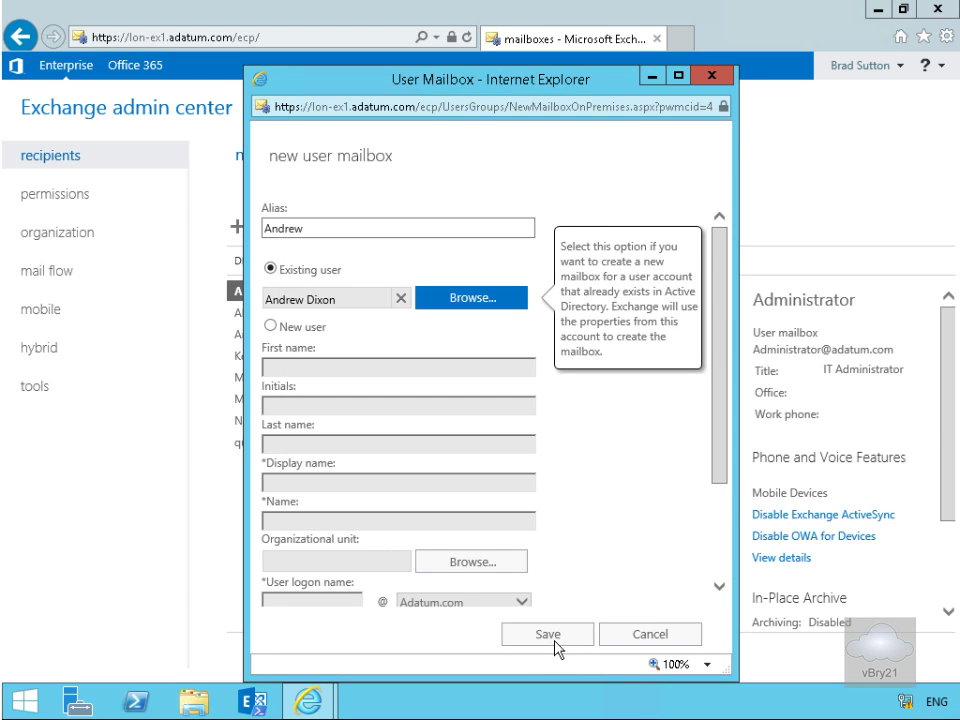
pyautogui.click(549, 636)
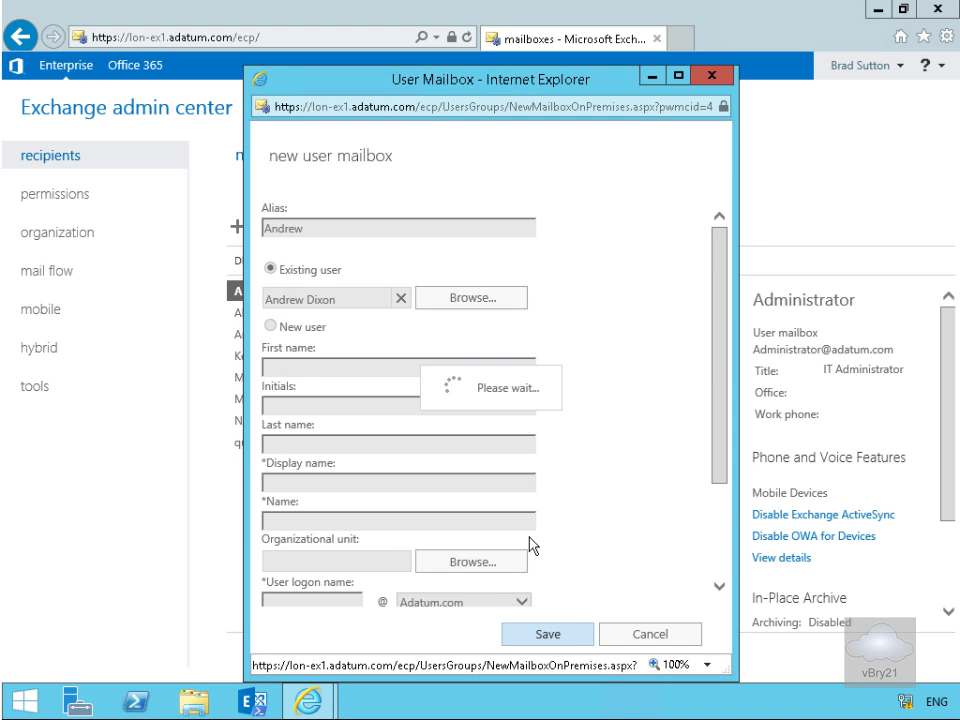